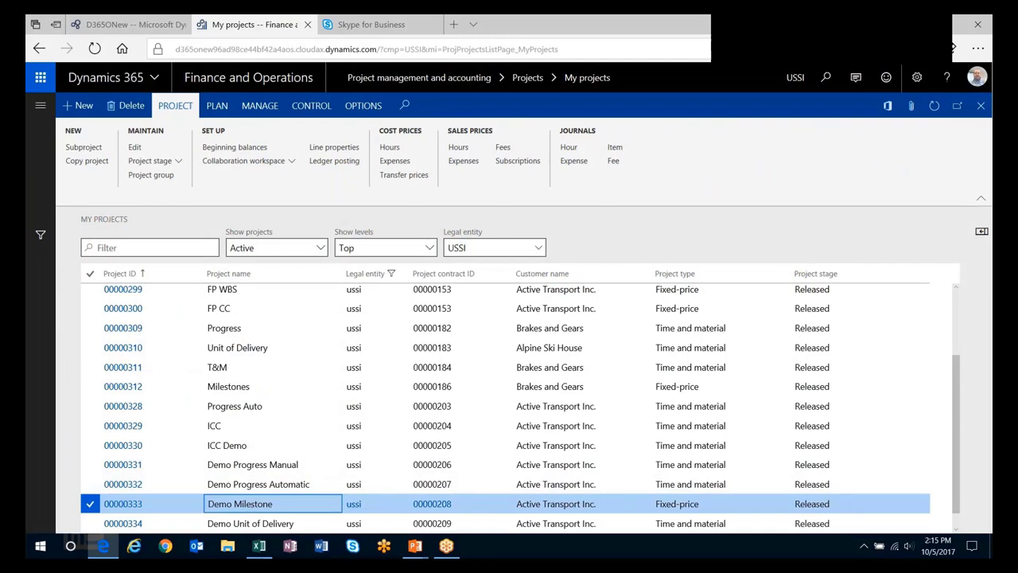
- Open project 00000333, note its Fixed-price type, and go to its contract 00000208 (Demo FP)
left_click(130, 505)
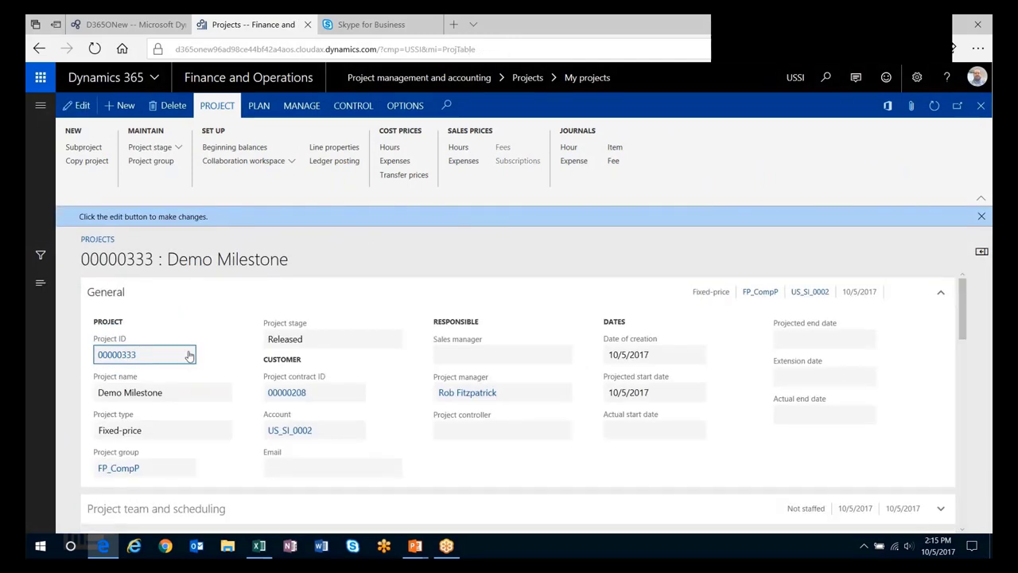
left_click(149, 429)
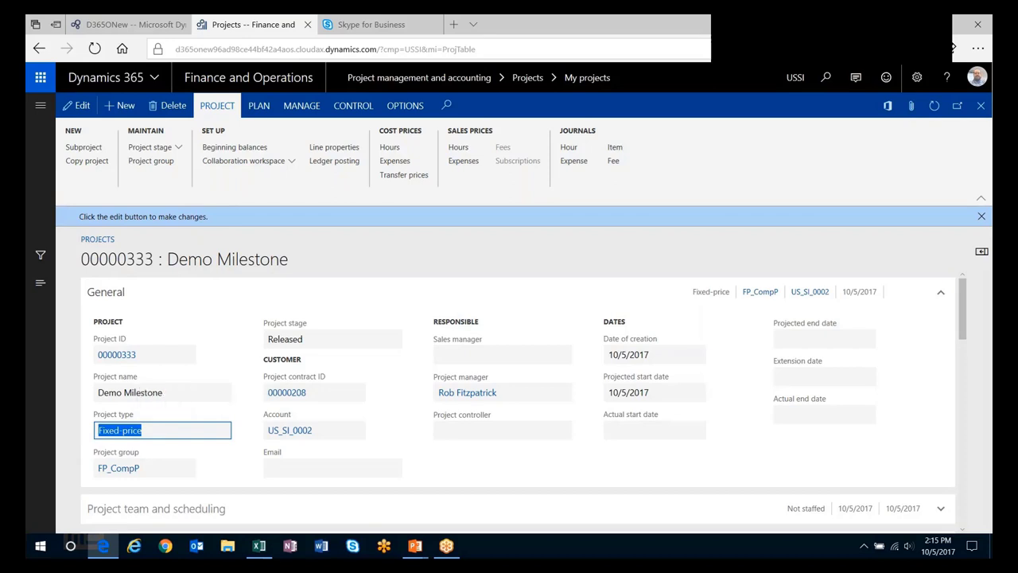
left_click(288, 393)
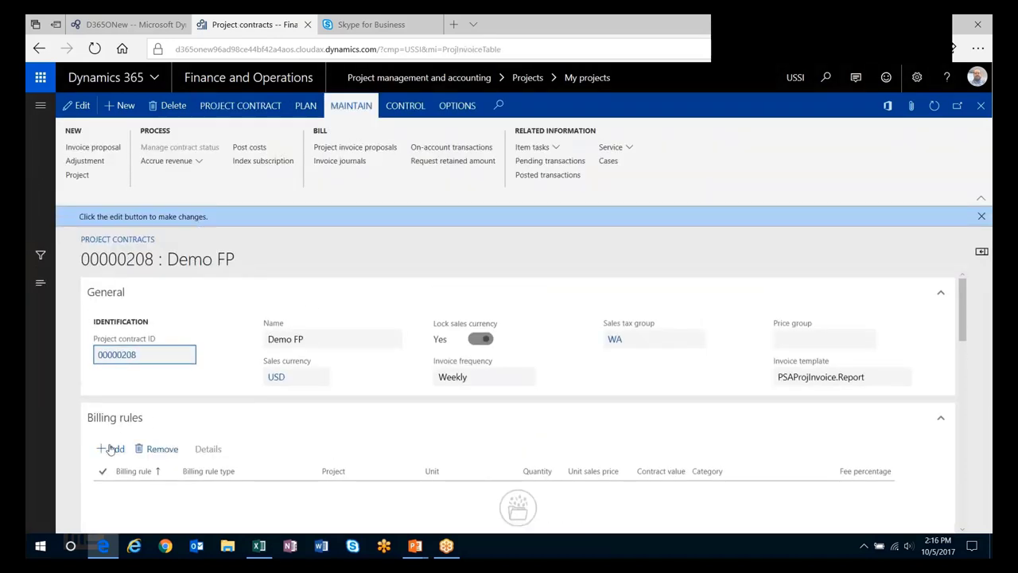
- Add billing rule 000000105 as a Milestone line described 'Milestone' and scroll to its milestone grid
left_click(111, 449)
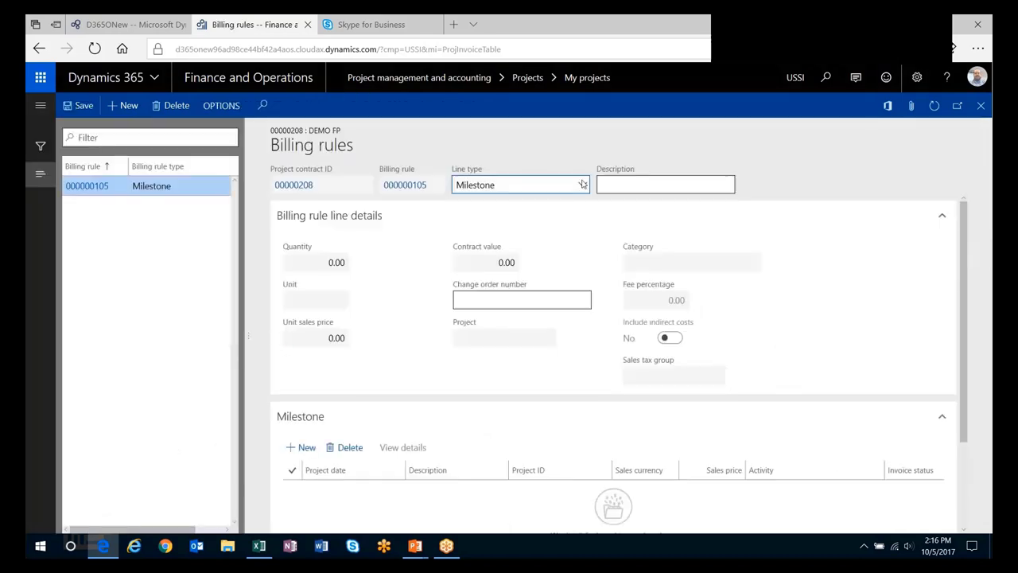
left_click(695, 187)
type("Milestone")
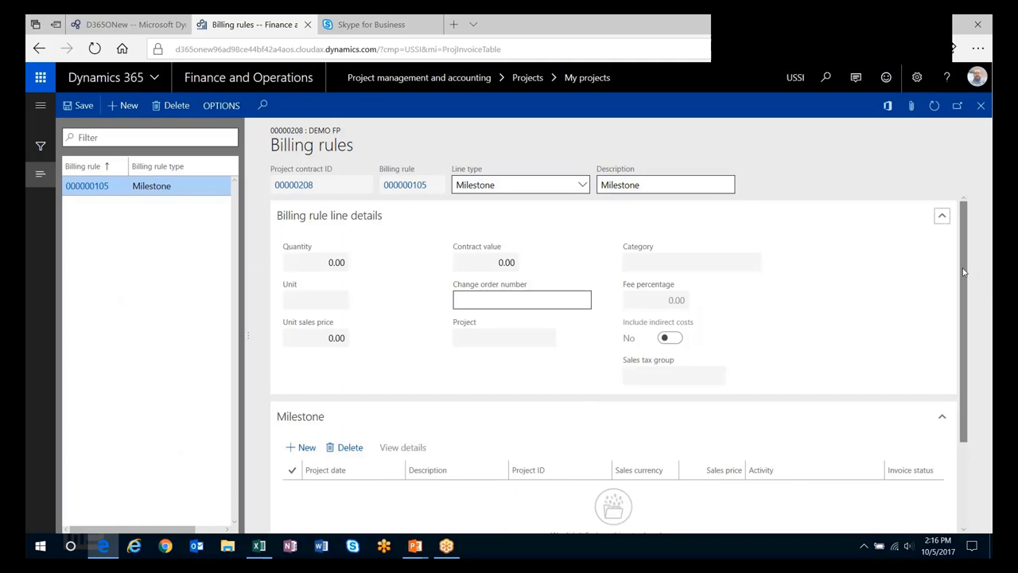
scroll(971, 287, "down", 1)
scroll(971, 287, "down", 2)
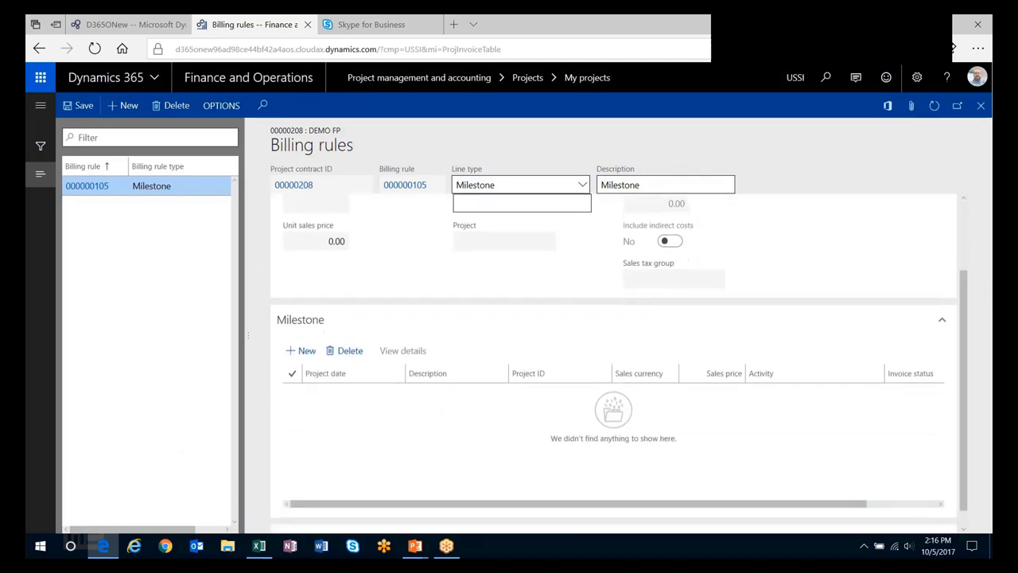
- Add the 11/1/2017 milestone 'Due upon Contract Signeng' priced at 10,000
left_click(302, 350)
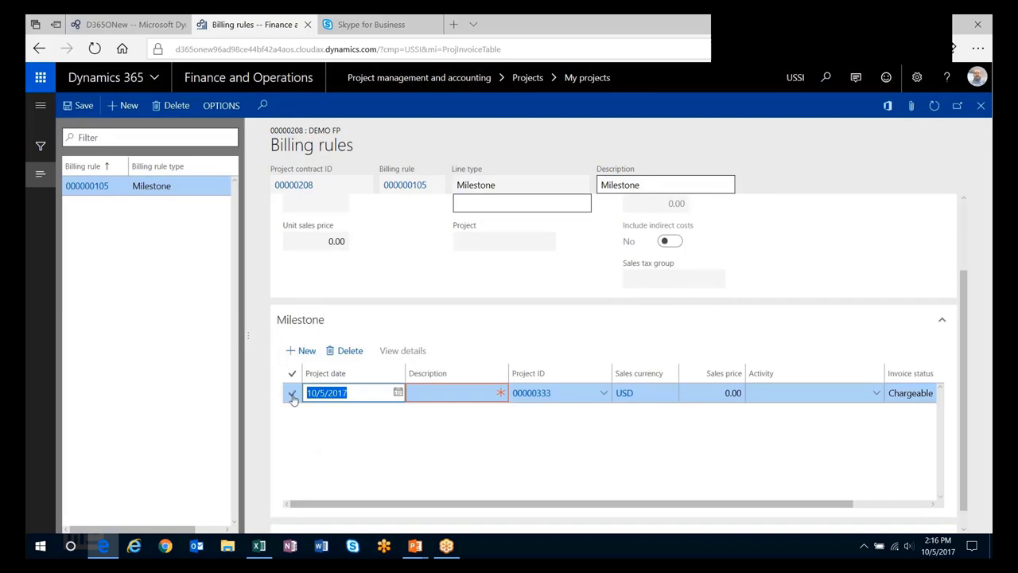
type("11/1/2017")
key("Tab")
type("Due ")
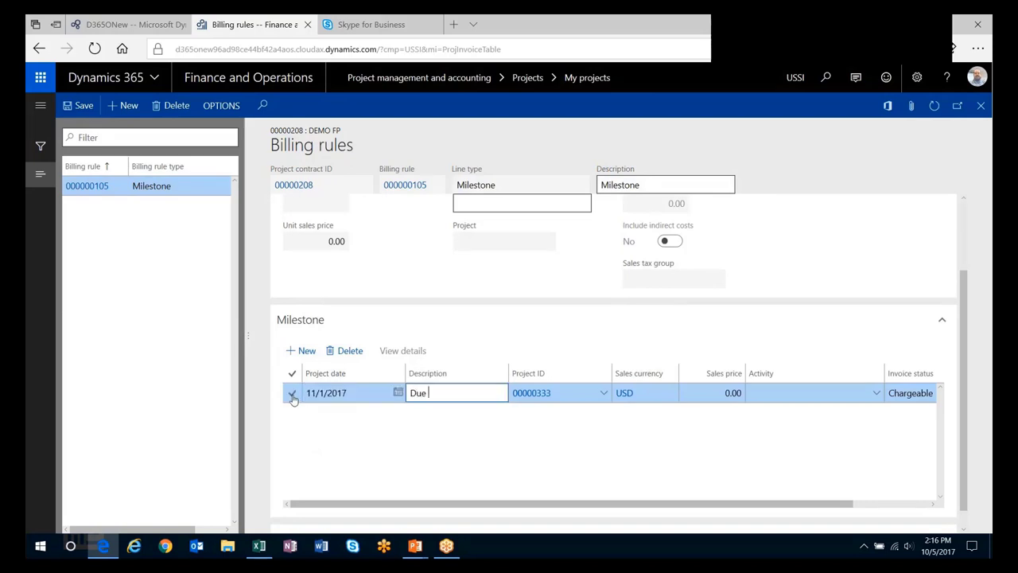
type("upon Contract Signe")
type("ng")
key("Tab")
key("Tab")
key("Tab")
type("10,0")
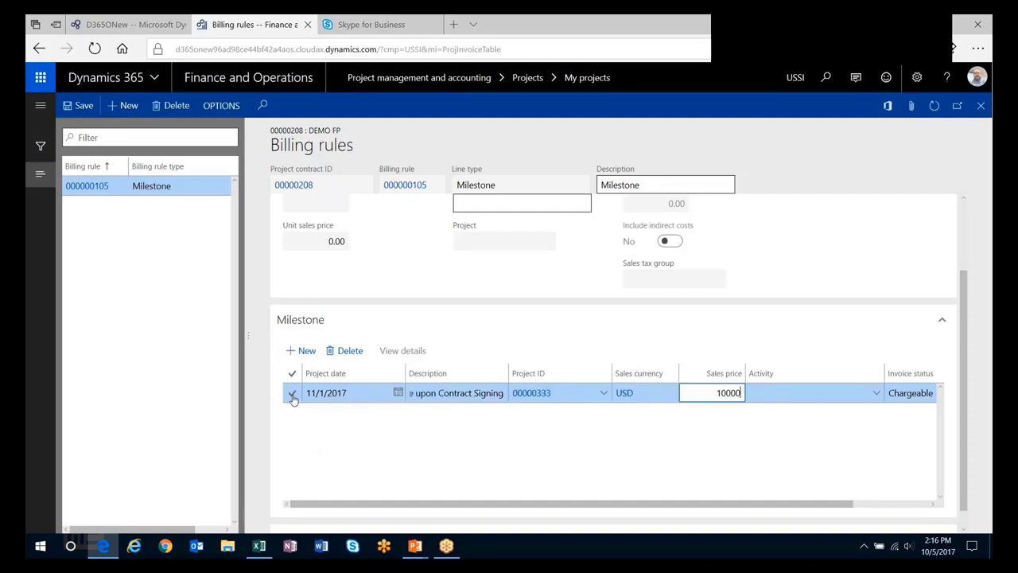
type("00")
- Add the Phase 1 Complete milestone dated 2/1/2018 priced at 50,000
left_click(301, 351)
left_click(353, 413)
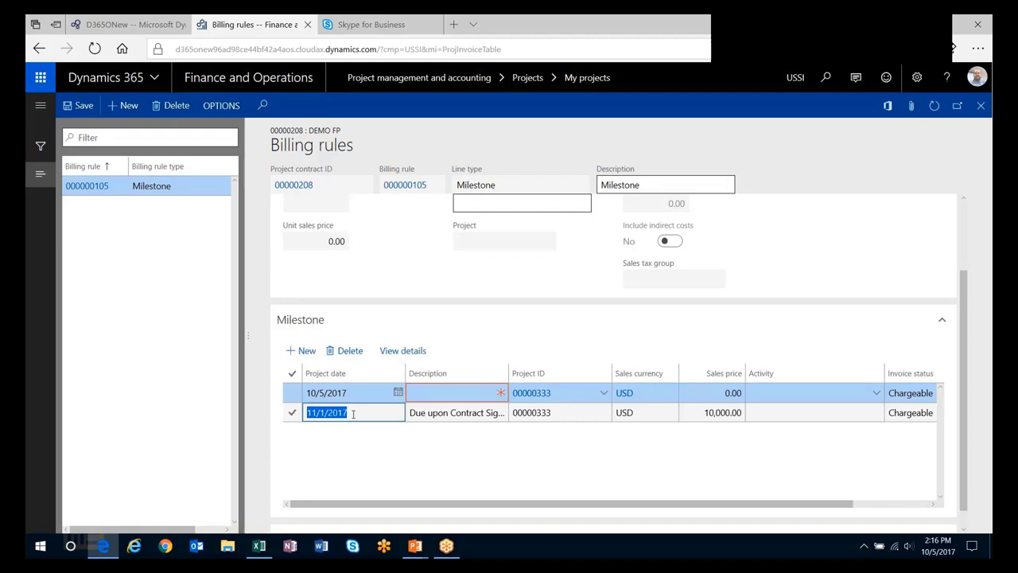
left_click(353, 393)
type("2")
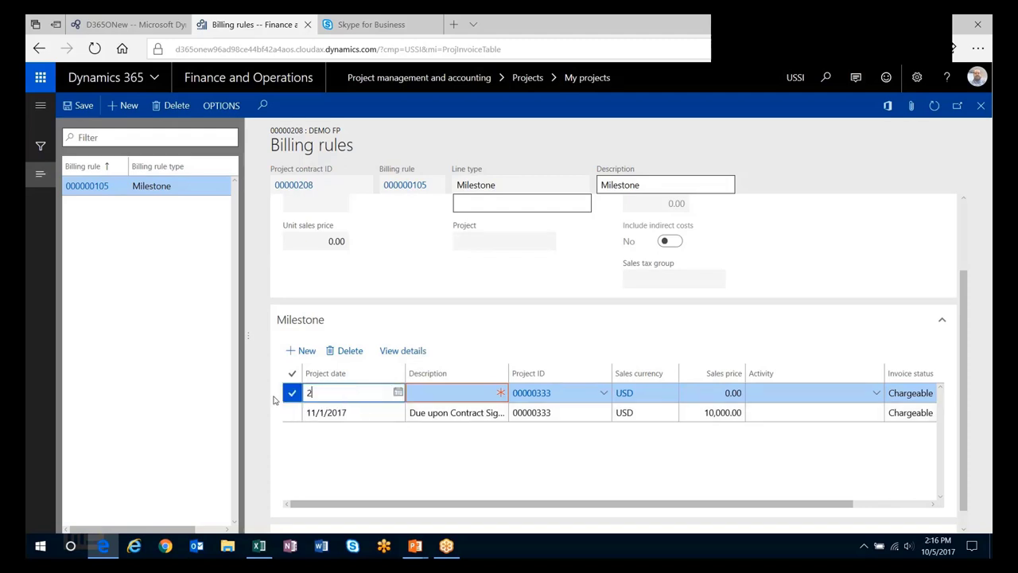
type("/1/18")
key("Tab")
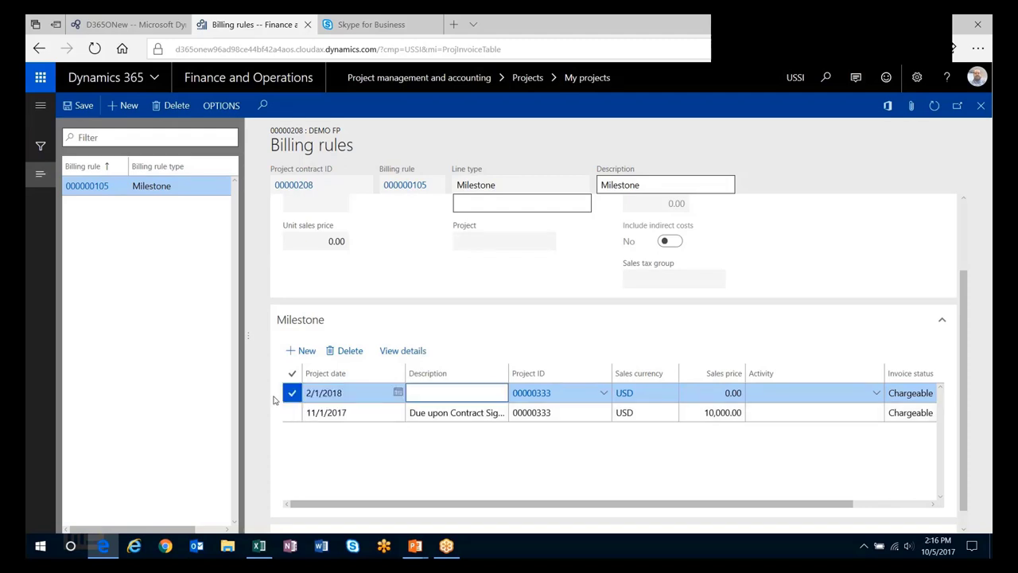
type("Phase 1 Compet")
type("lete")
key("Tab")
key("Tab")
key("Tab")
type("50,000")
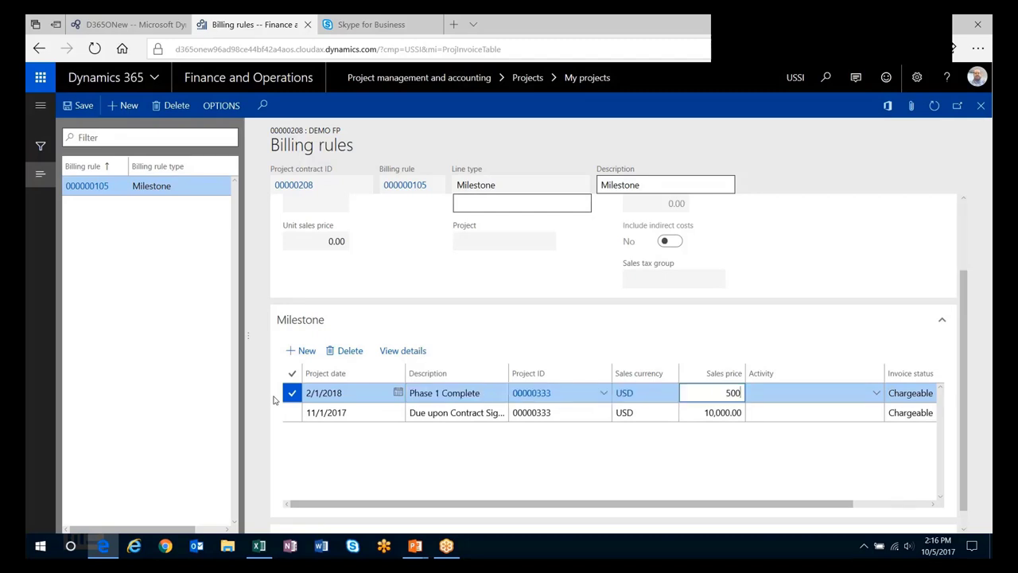
key("Tab")
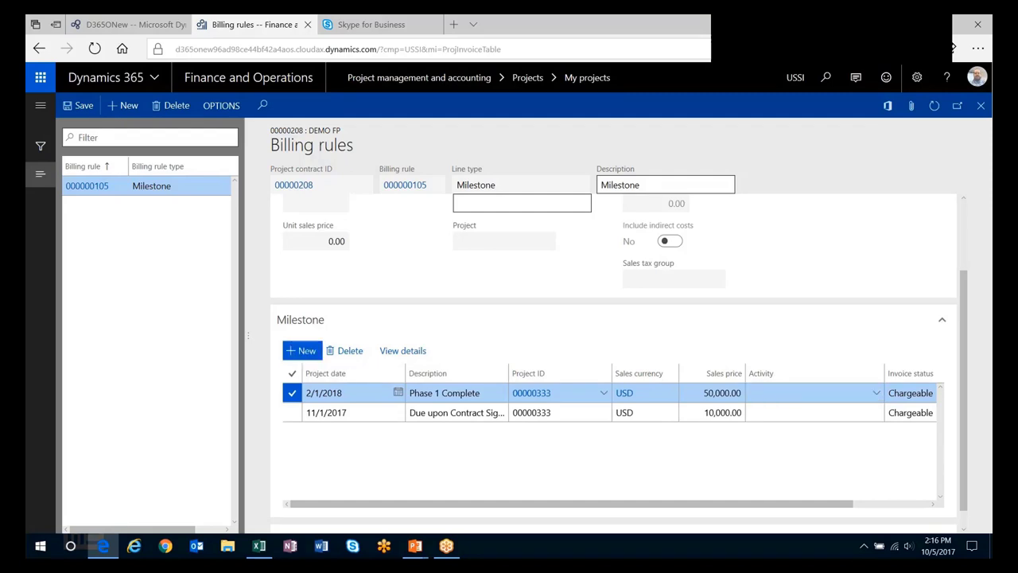
- Add the Phase 2 Complete milestone dated 5/1/2018 priced at 75,000
left_click(304, 350)
type("5/1/2018")
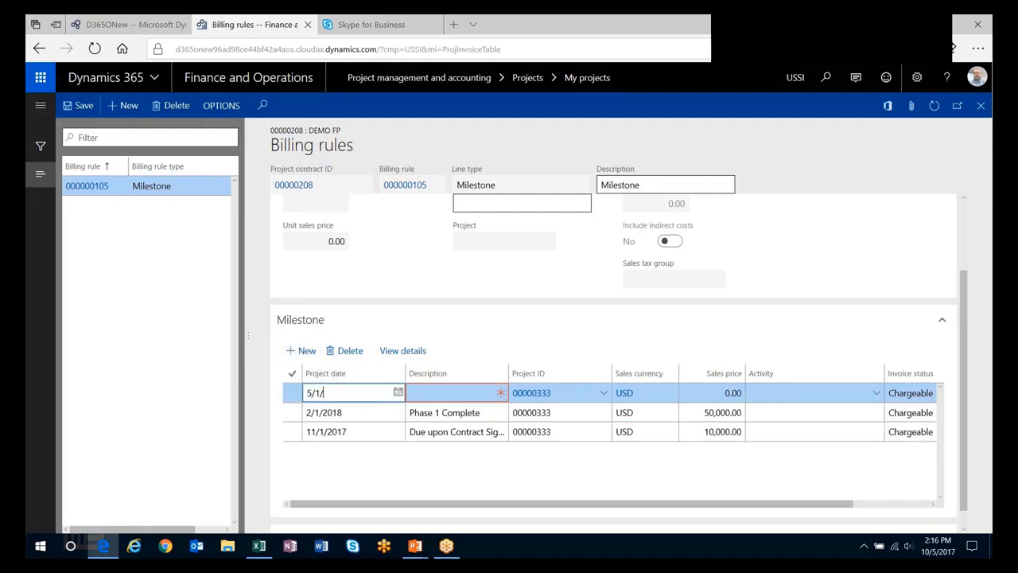
key("Tab")
type("Phas")
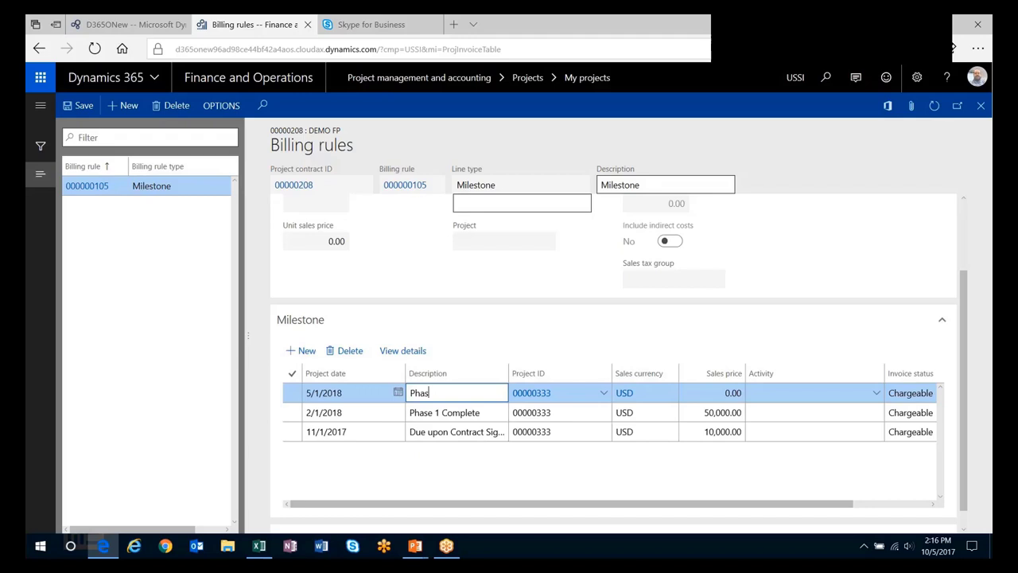
type("e 2 Complete")
key("Tab")
key("Tab")
key("Tab")
type("75,000")
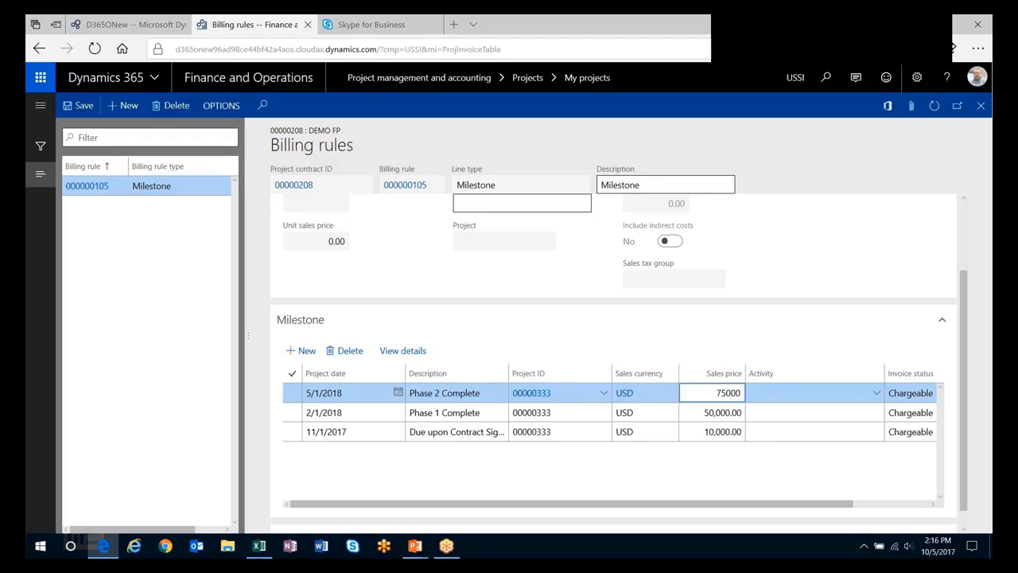
key("Tab")
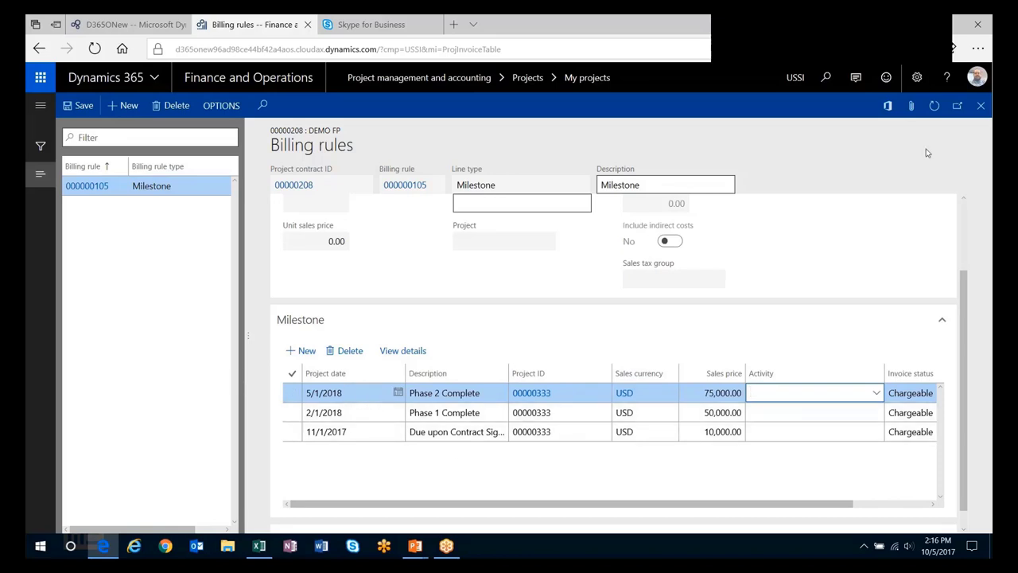
- Close the billing rule and contract, then view project 00000333's on-account transactions for the three milestones
left_click(981, 106)
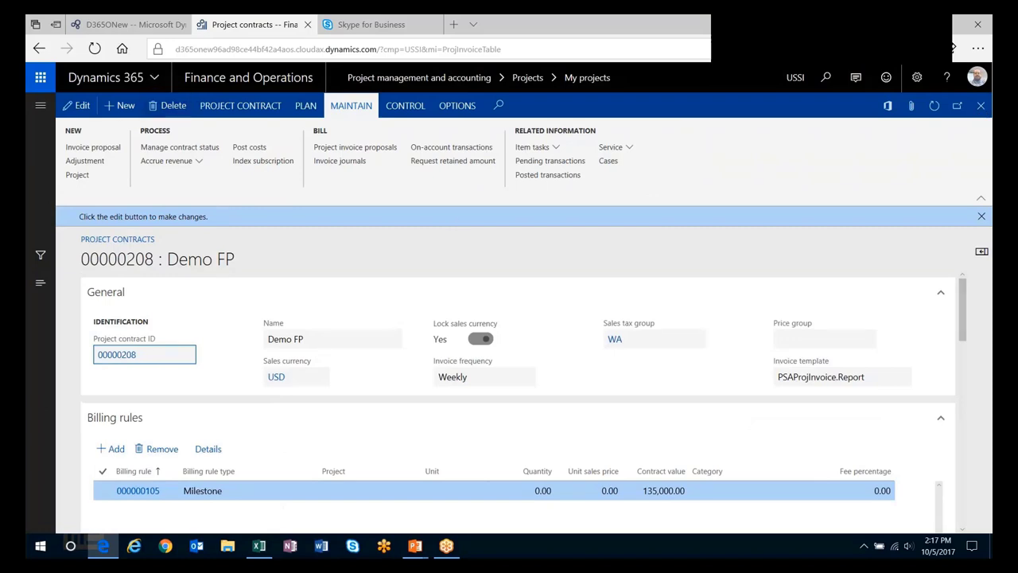
left_click(981, 108)
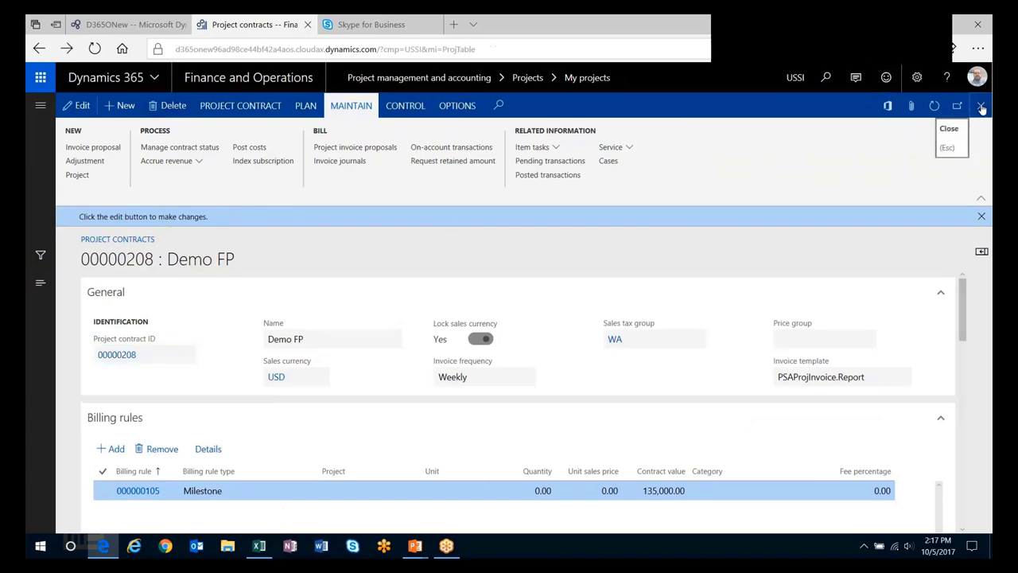
left_click(298, 110)
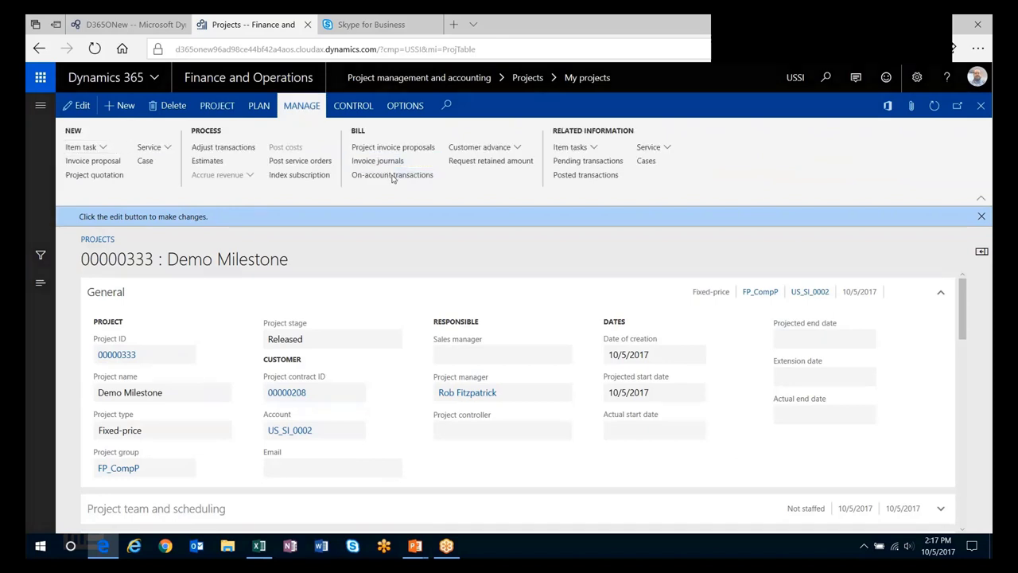
left_click(392, 175)
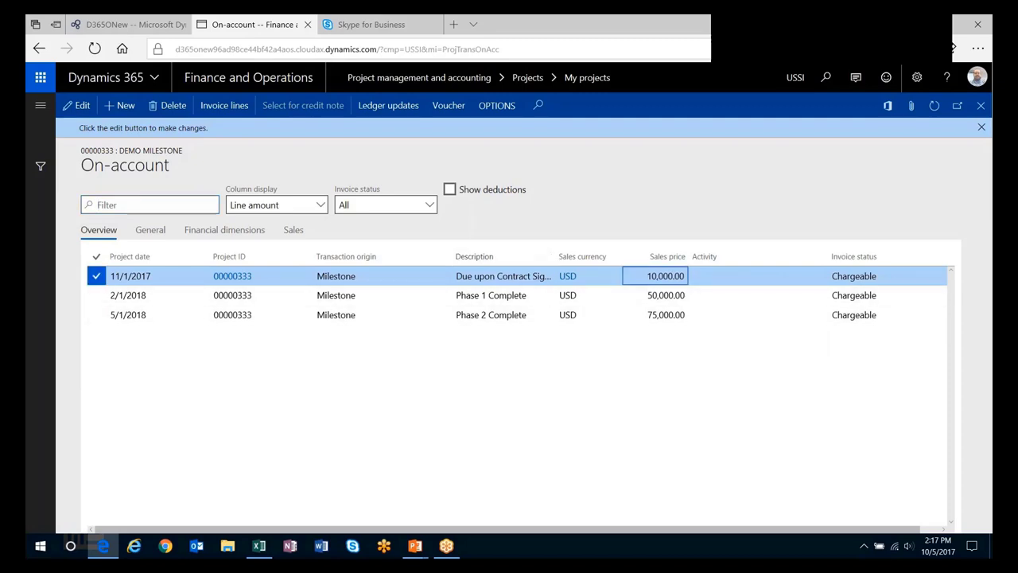
- Change the Phase 1 Complete on-account sales price to 60,000 and return to My projects
left_click(658, 295)
key("F2")
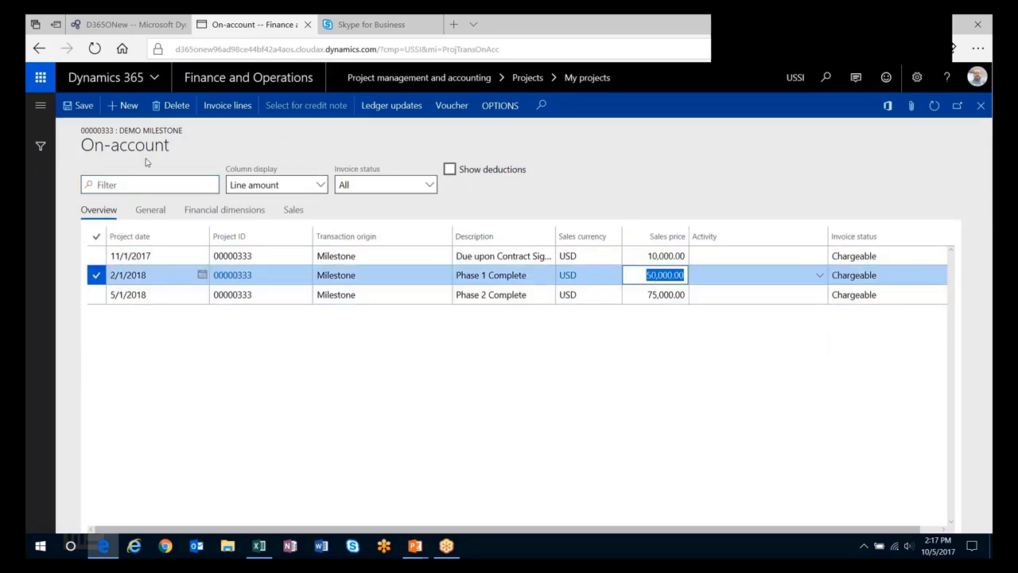
type("60,")
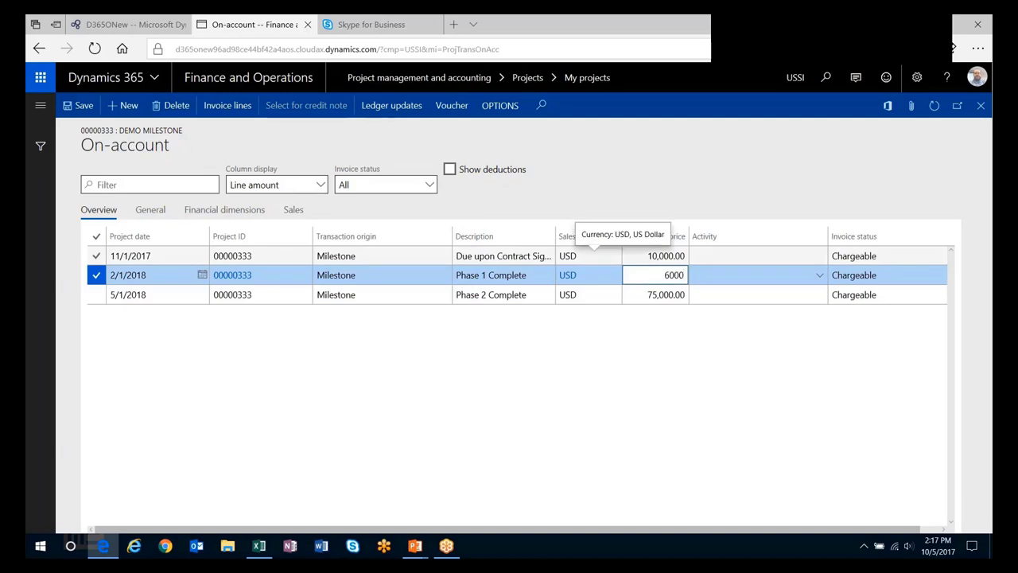
type("000")
key("Tab")
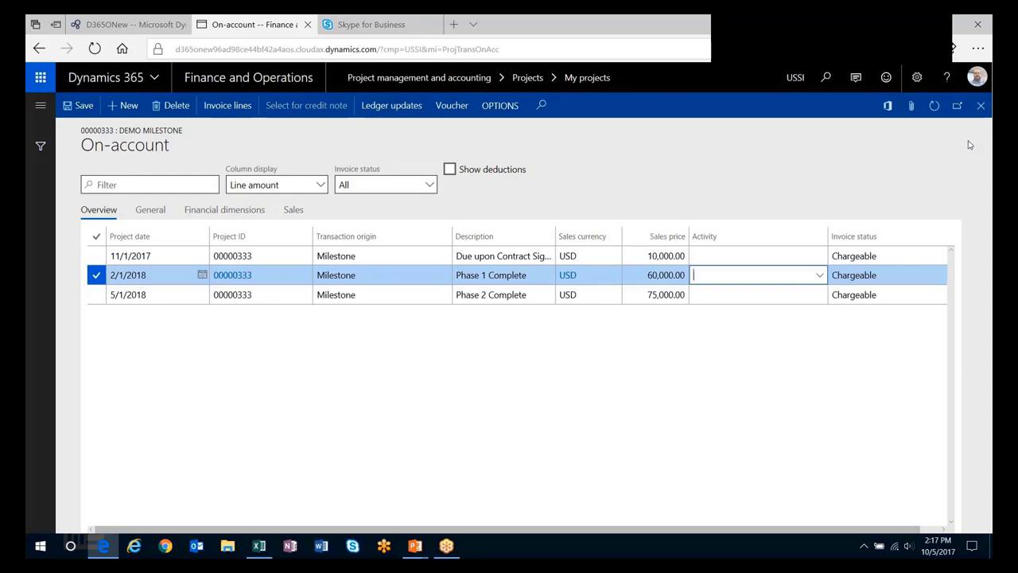
left_click(981, 105)
left_click(981, 105)
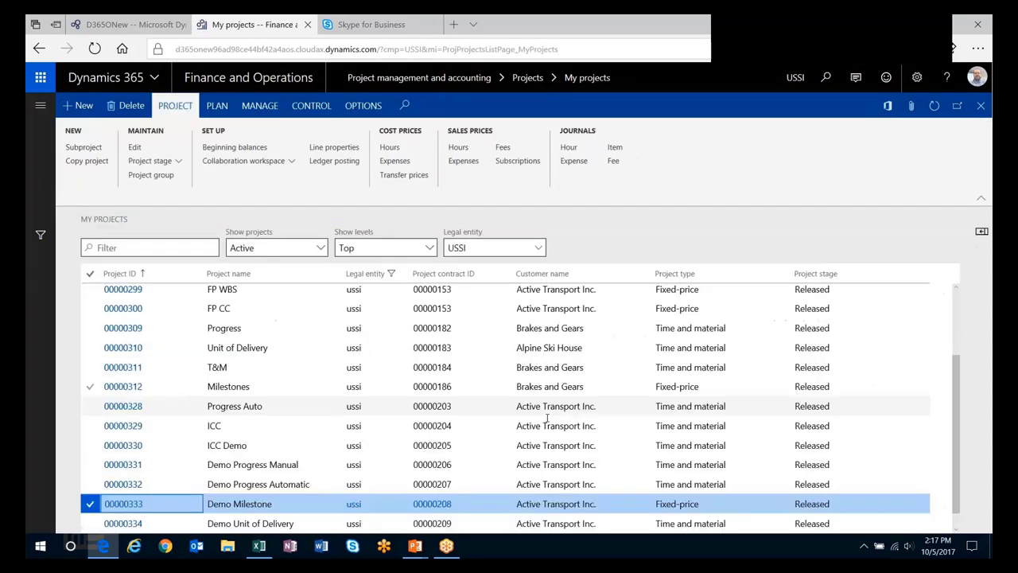
left_click(442, 505)
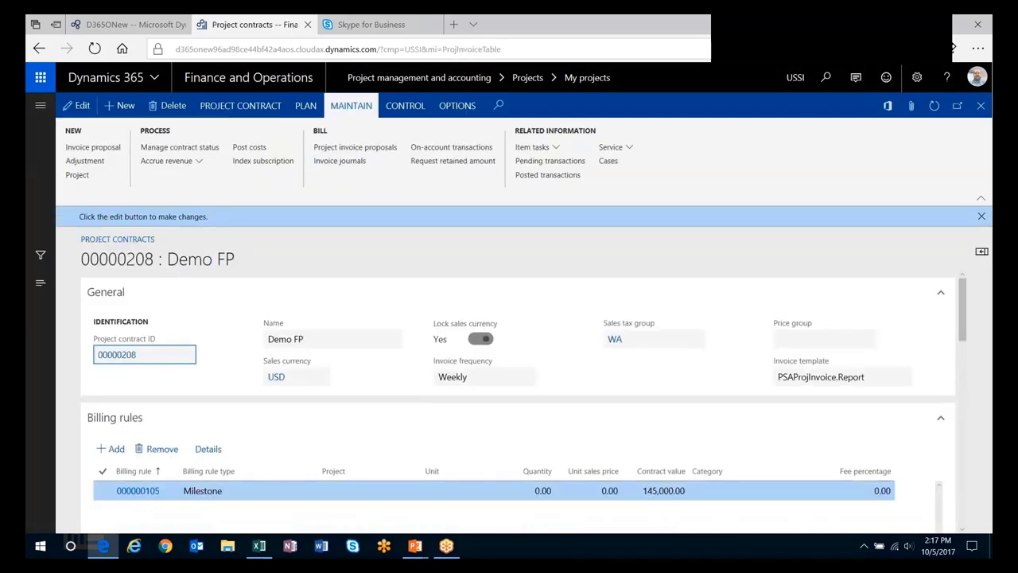
left_click(180, 147)
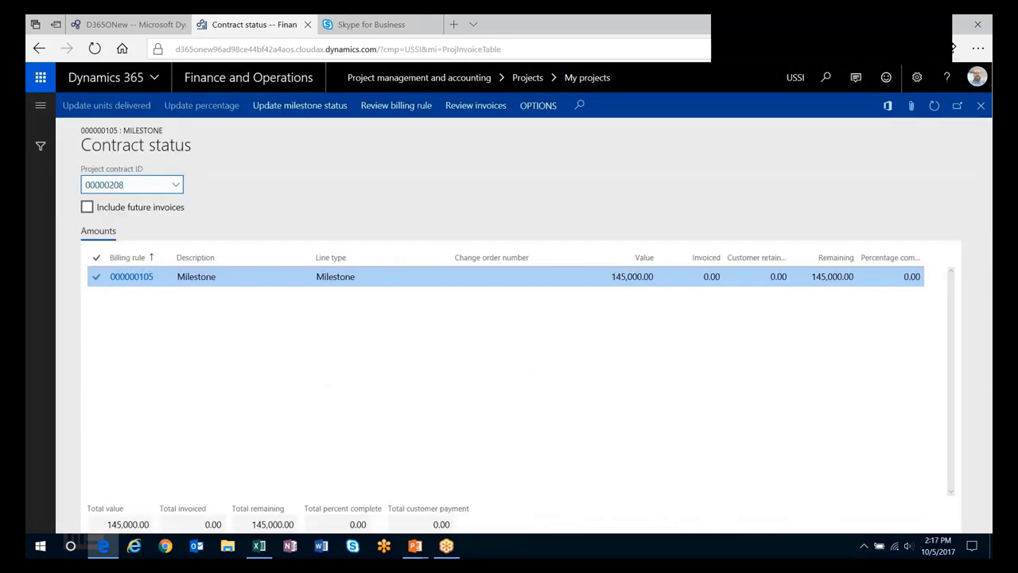
left_click(131, 277)
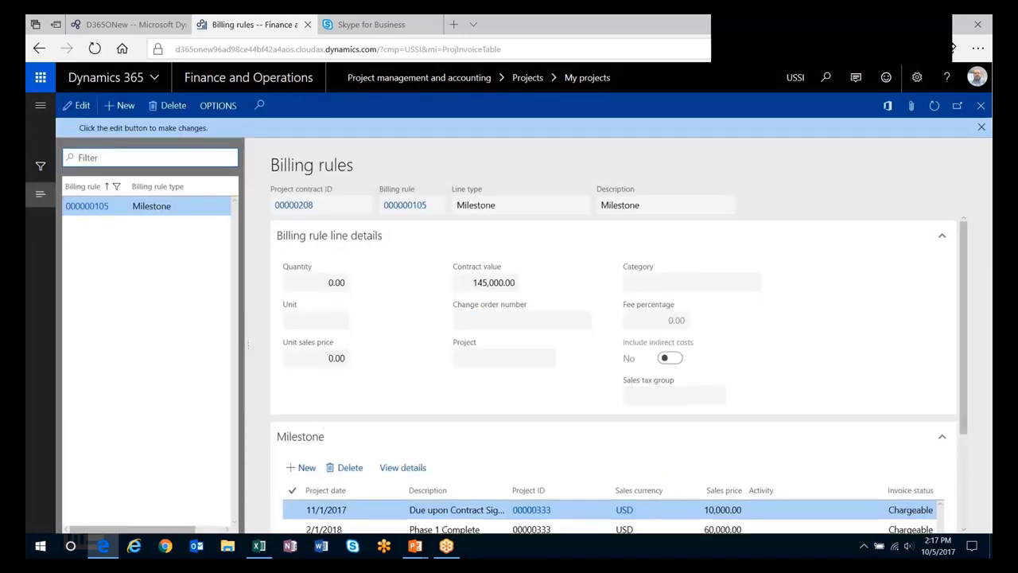
scroll(726, 390, "down", 3)
left_click(721, 391)
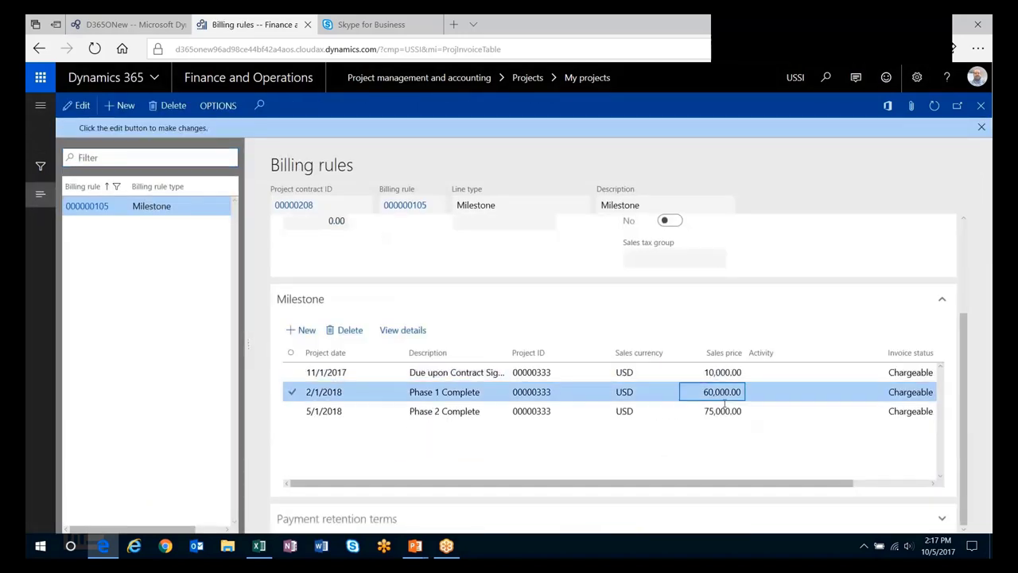
left_click(721, 410)
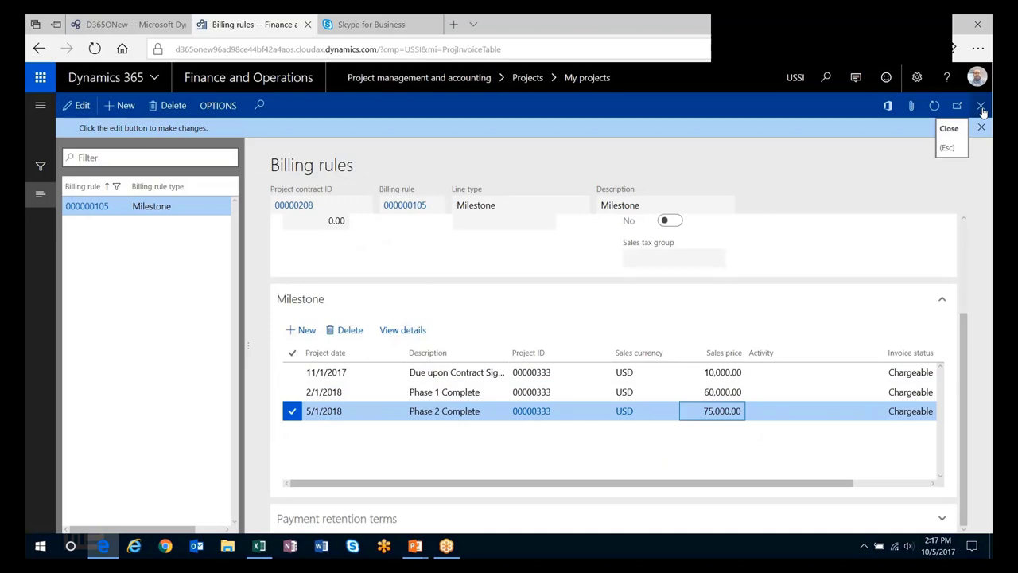
left_click(982, 111)
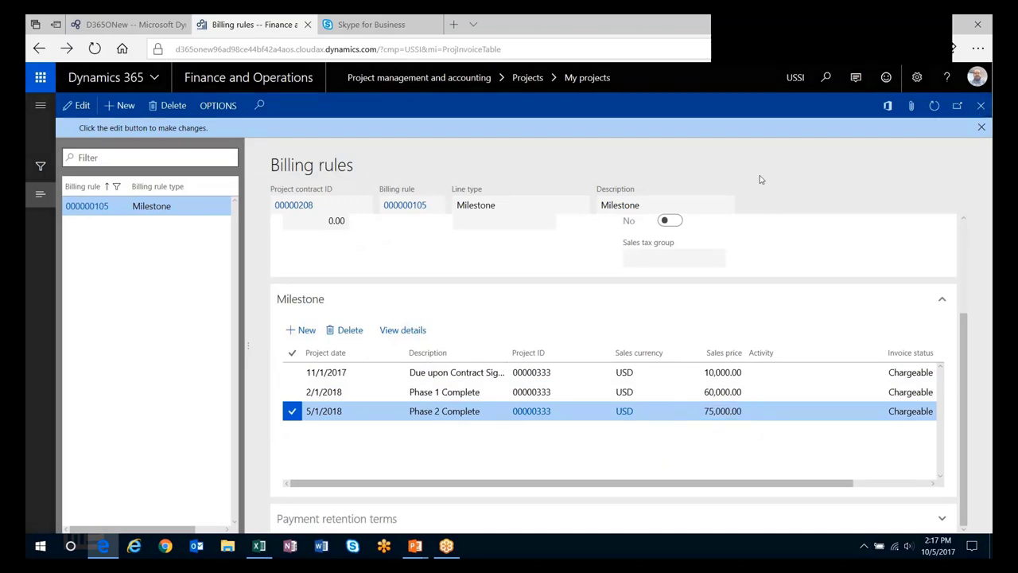
left_click(981, 105)
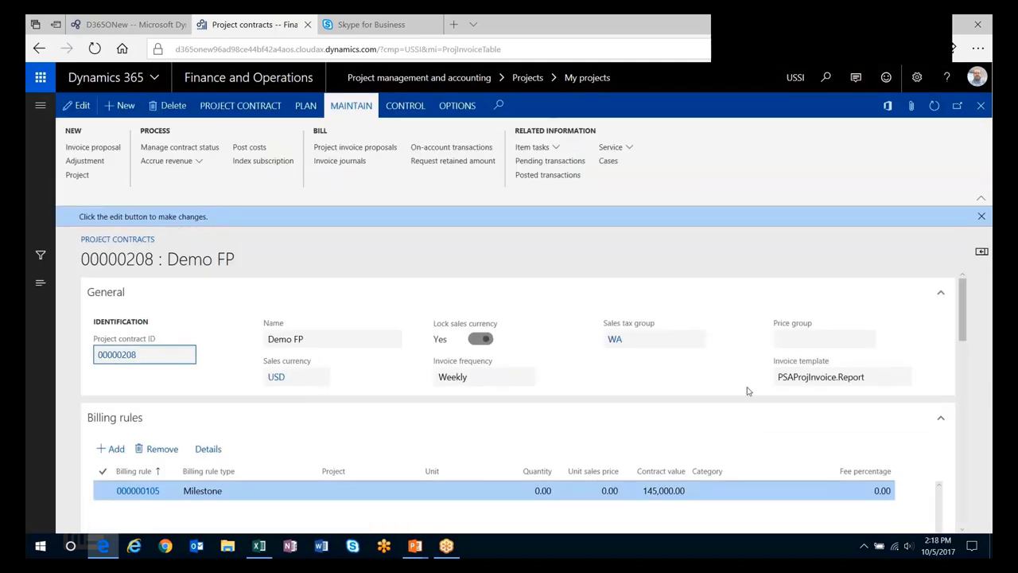
- Start an invoice proposal, review the milestone rule's amount columns, then cancel without creating it
left_click(93, 148)
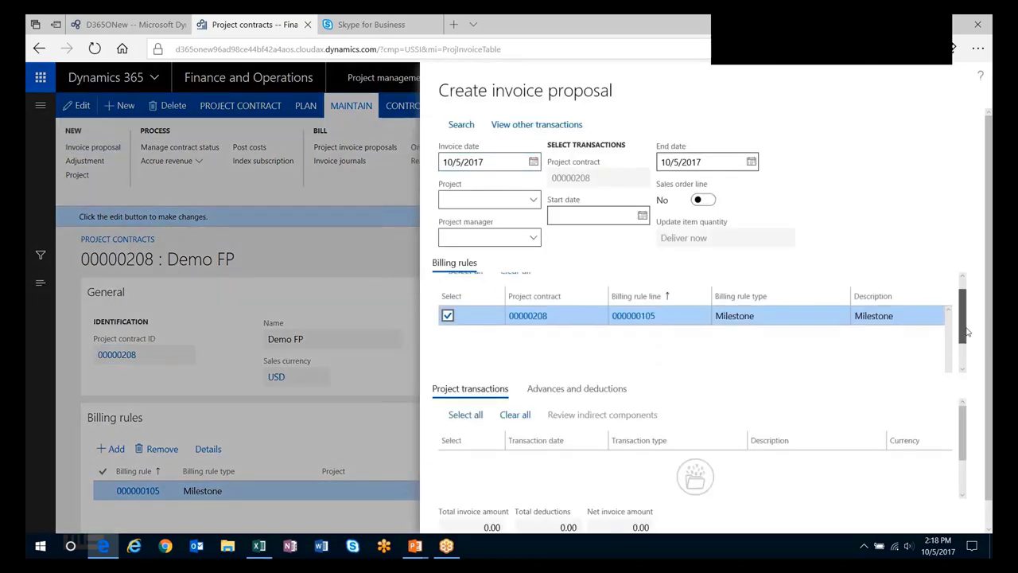
scroll(978, 323, "down", 1)
scroll(964, 322, "down", 1)
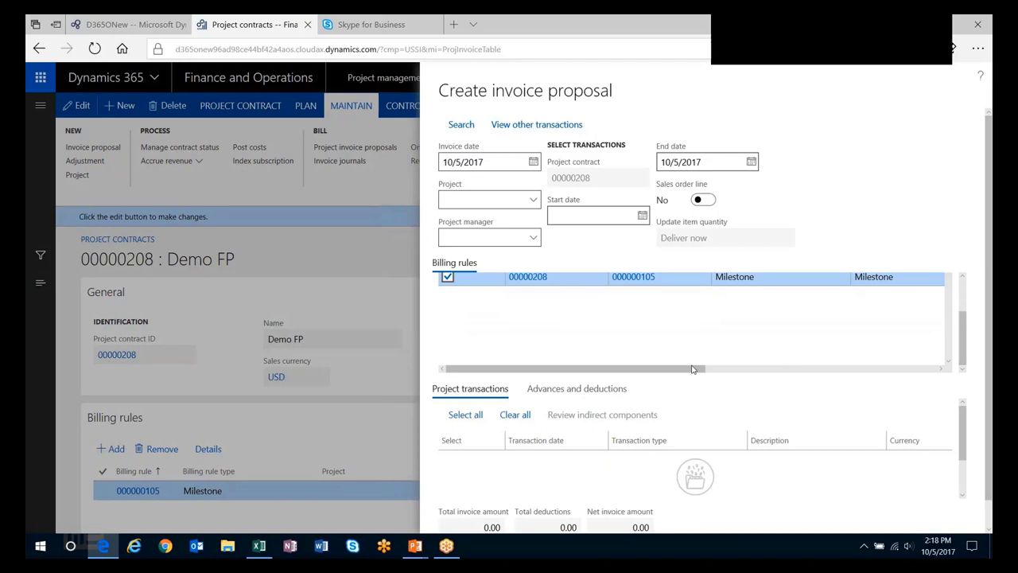
left_click_drag(695, 370, 898, 374)
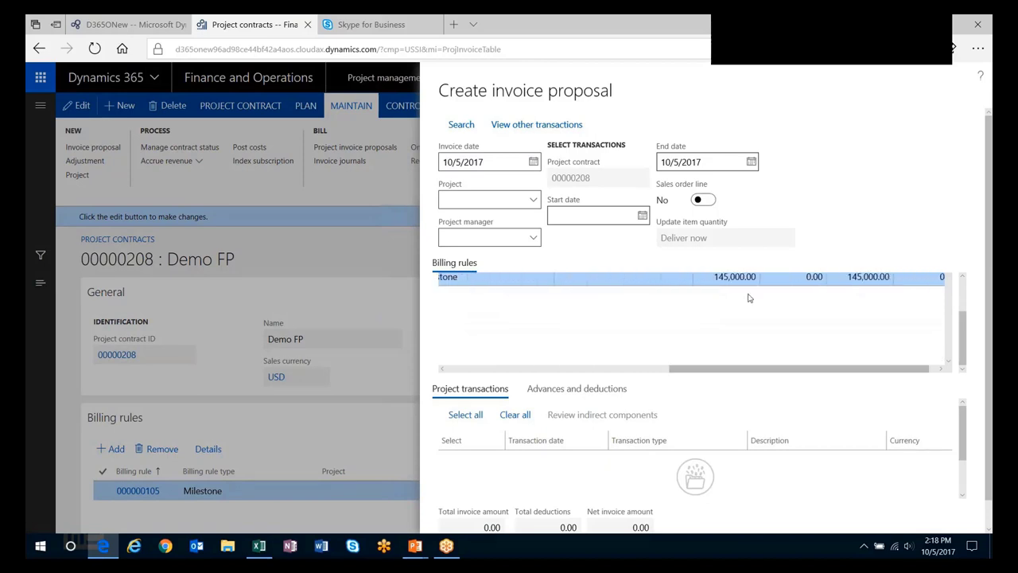
scroll(966, 306, "up", 1)
scroll(967, 306, "up", 1)
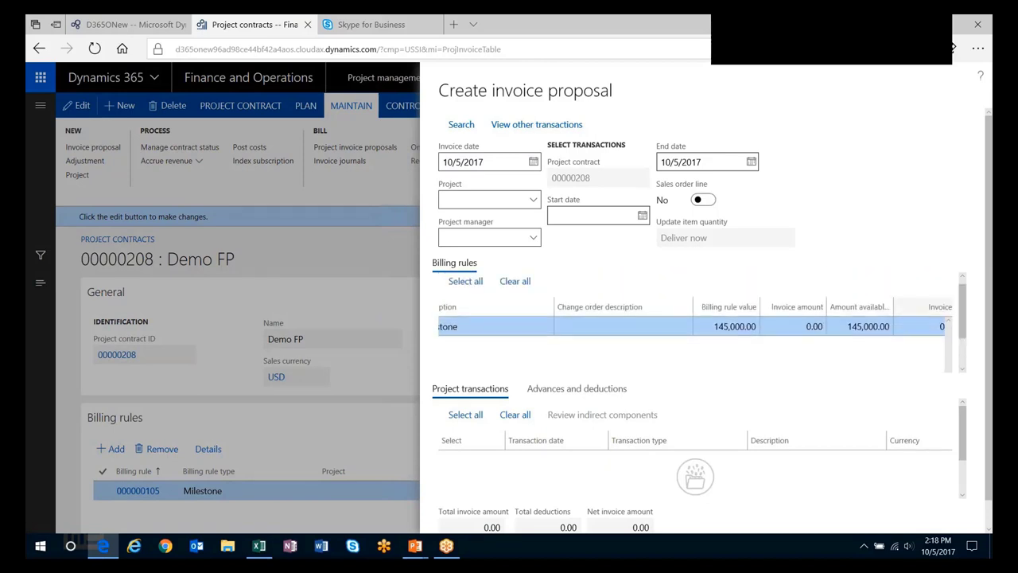
left_click(802, 327)
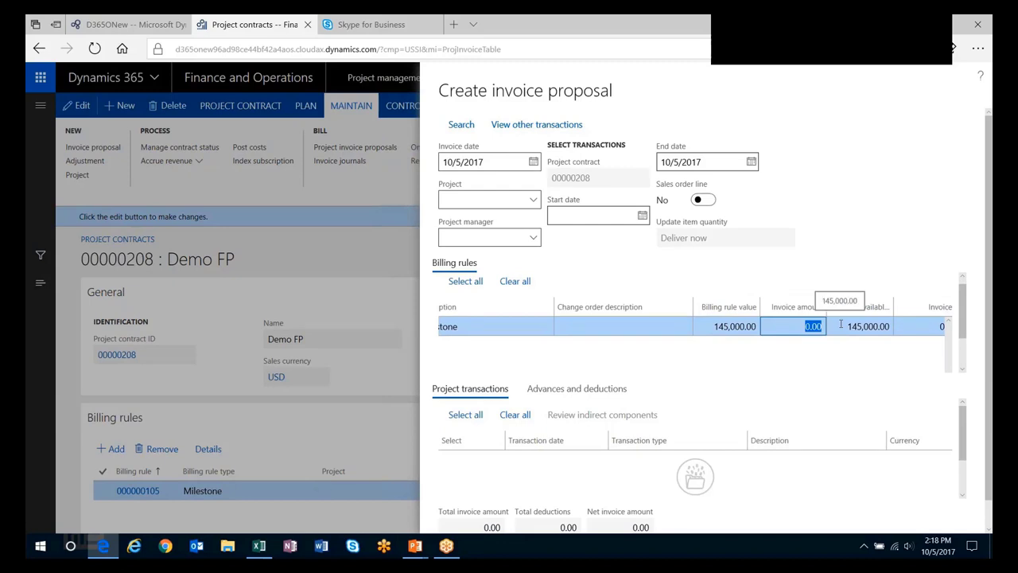
scroll(944, 500, "down", 1)
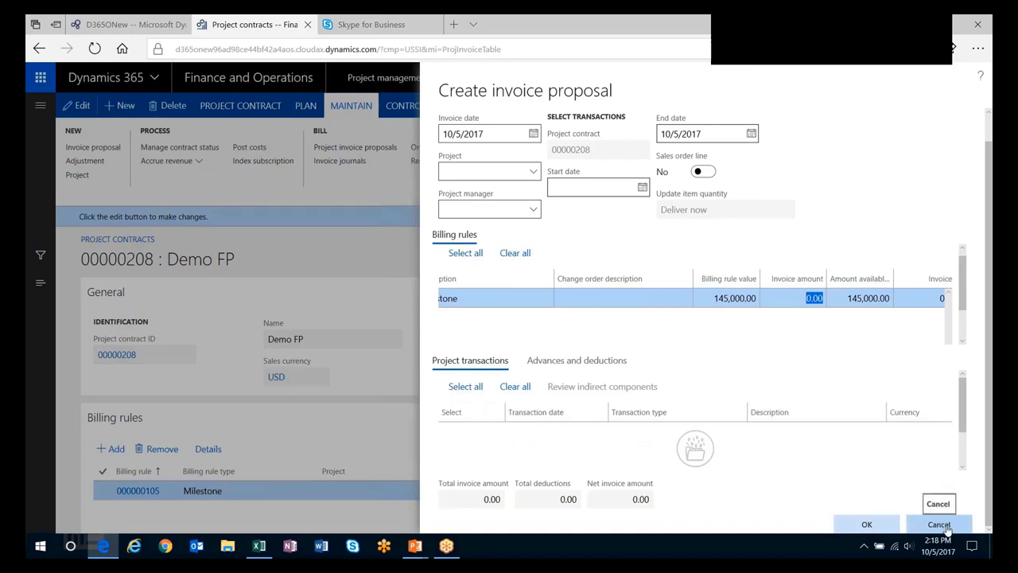
left_click(941, 524)
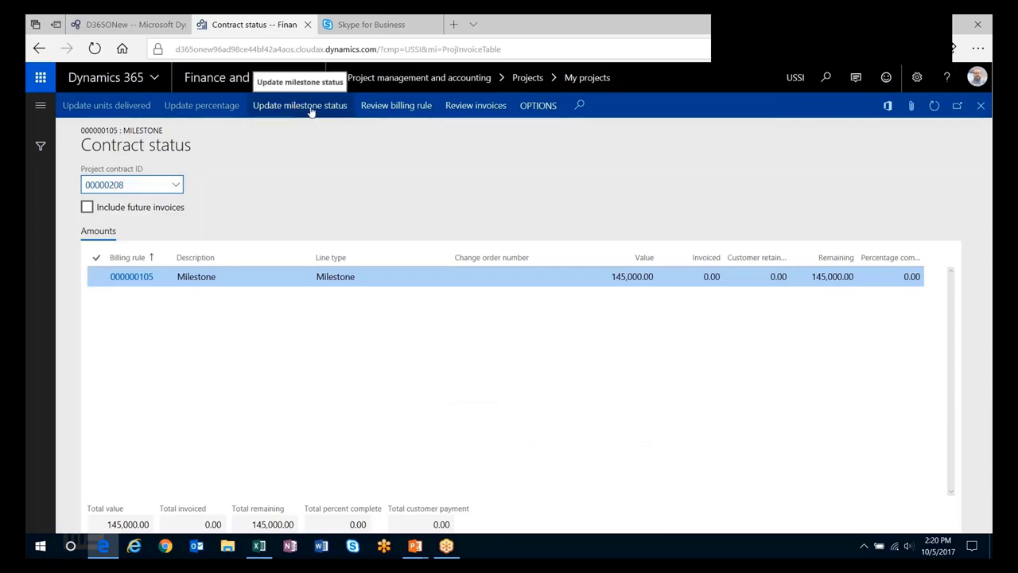
- Mark the 11/1/2017 milestone worth 10,000.00 as complete in Update milestone status
left_click(295, 107)
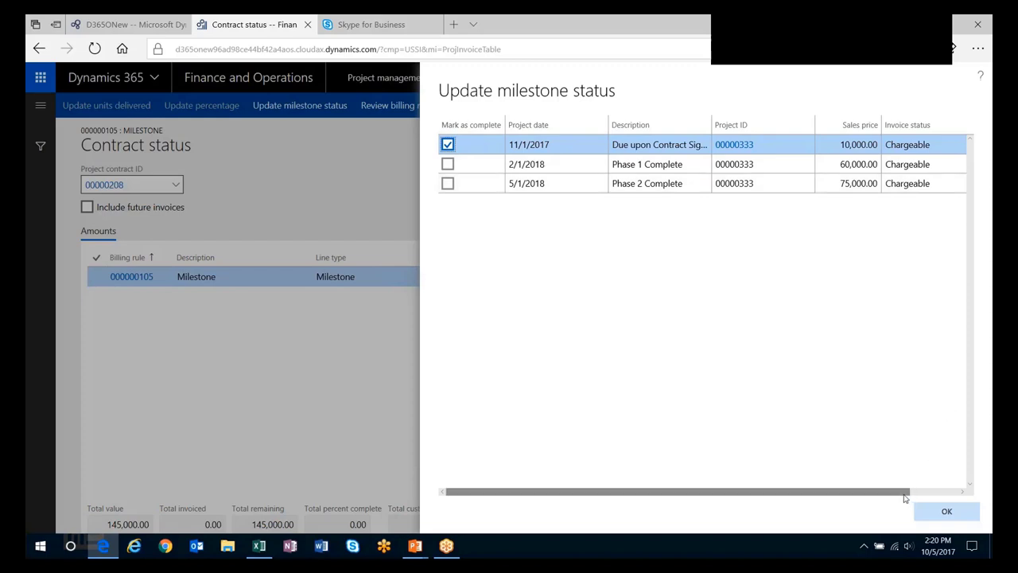
mouse_move(903, 497)
left_mouse_down()
mouse_move(946, 497)
mouse_move(903, 497)
left_mouse_up()
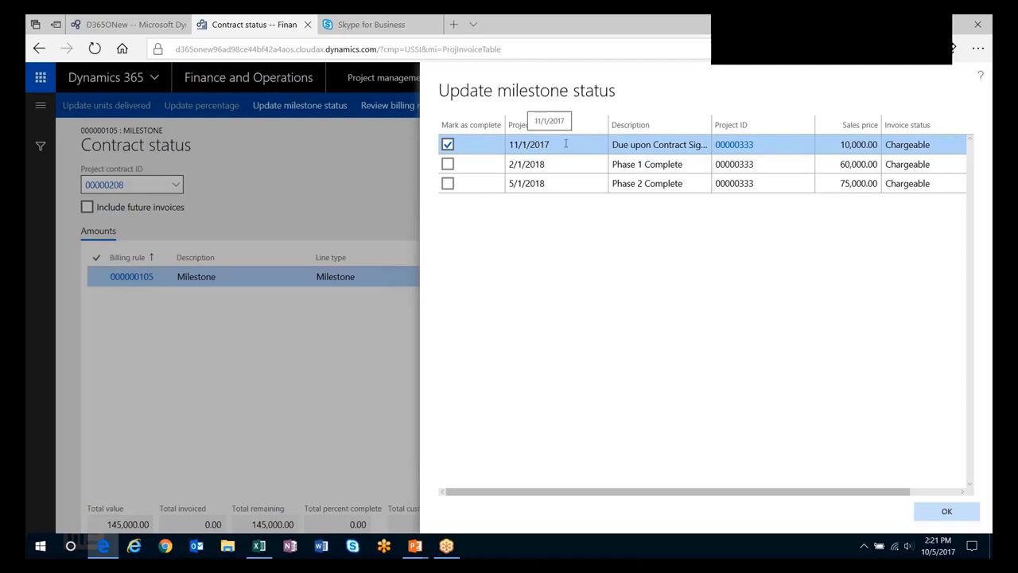
- Confirm the milestone completion and start a new invoice proposal for contract 00000208
left_click(946, 511)
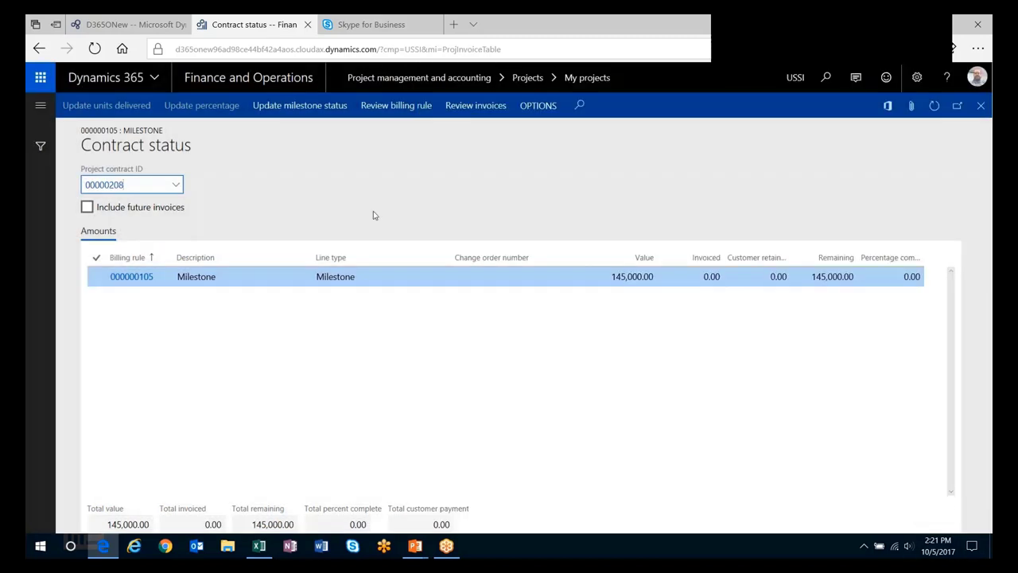
left_click(980, 105)
left_click(93, 147)
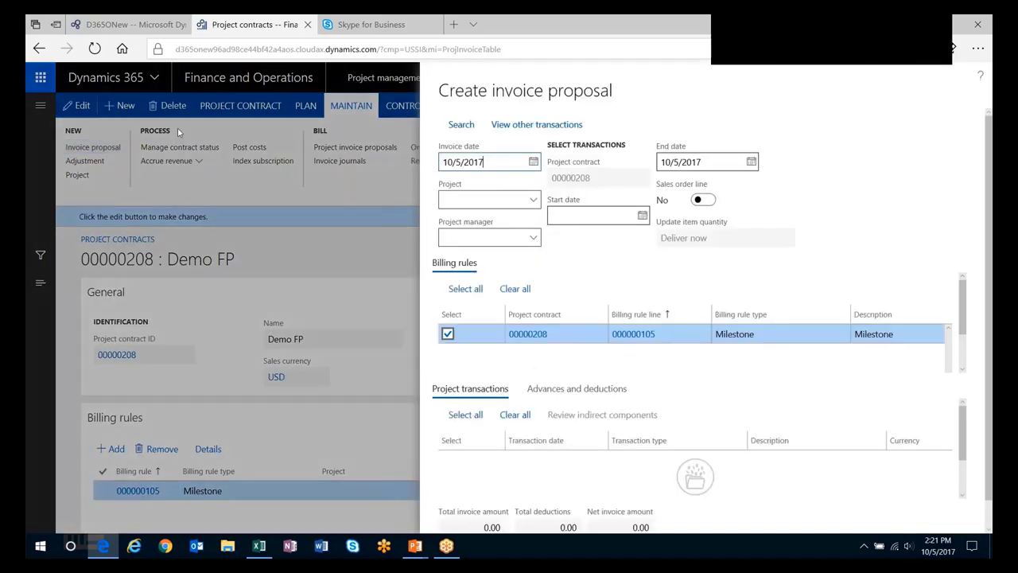
scroll(962, 322, "down", 2)
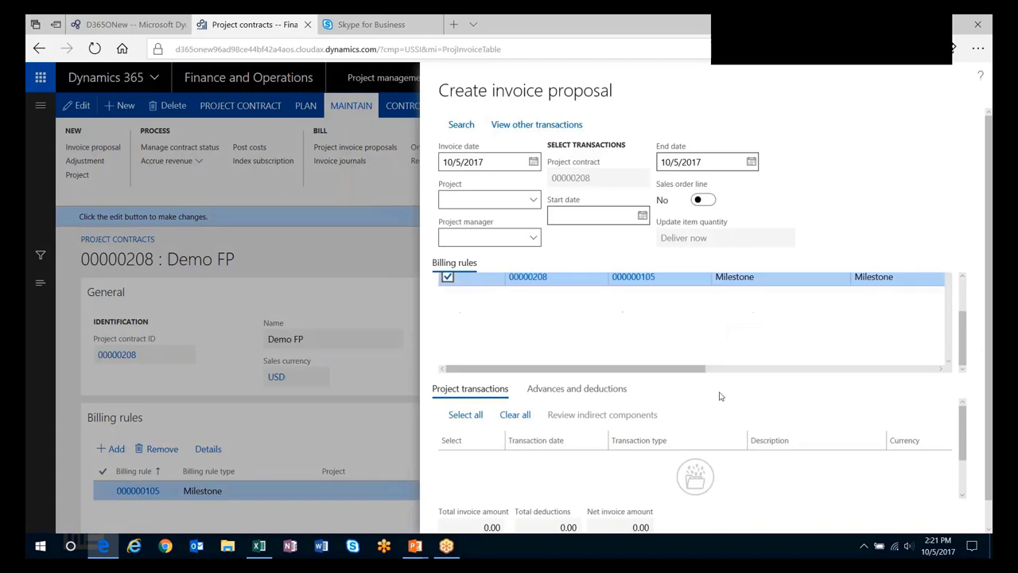
left_click_drag(690, 373, 926, 373)
scroll(962, 318, "up", 2)
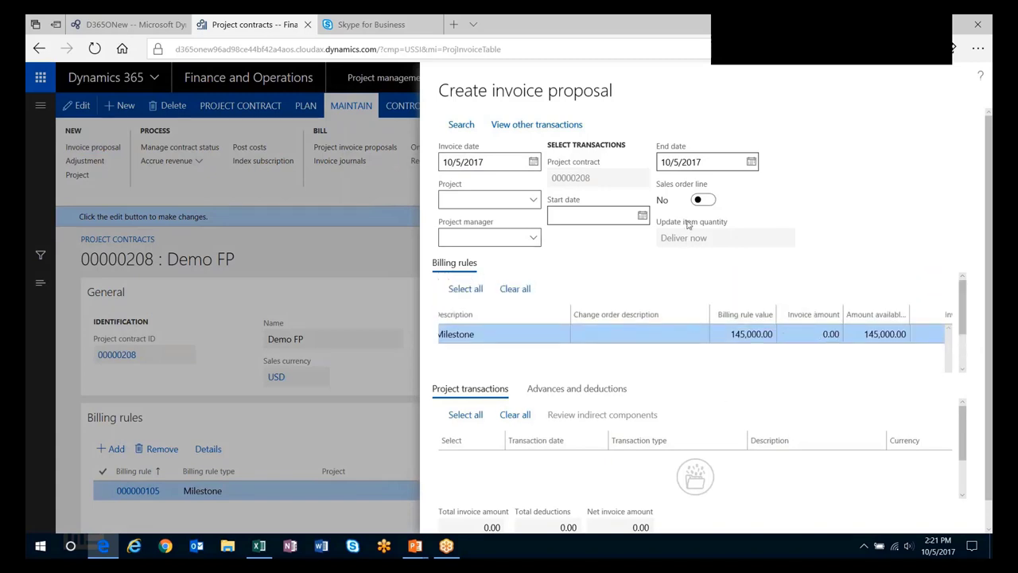
- Set the proposal end date to 11/1/2017 and search, picking up the 10,000.00 milestone line
key("ctrl+a")
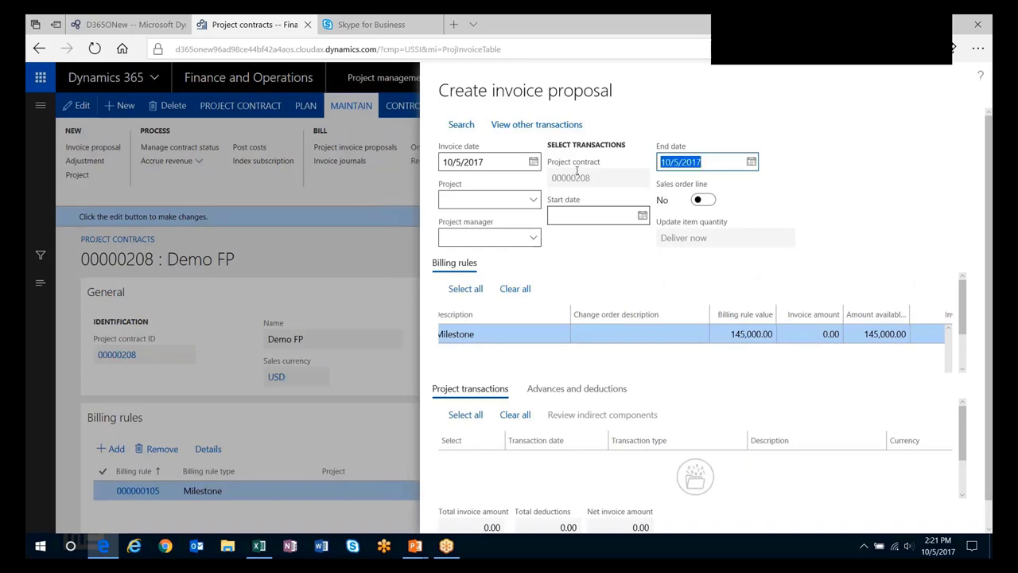
type("11/1/")
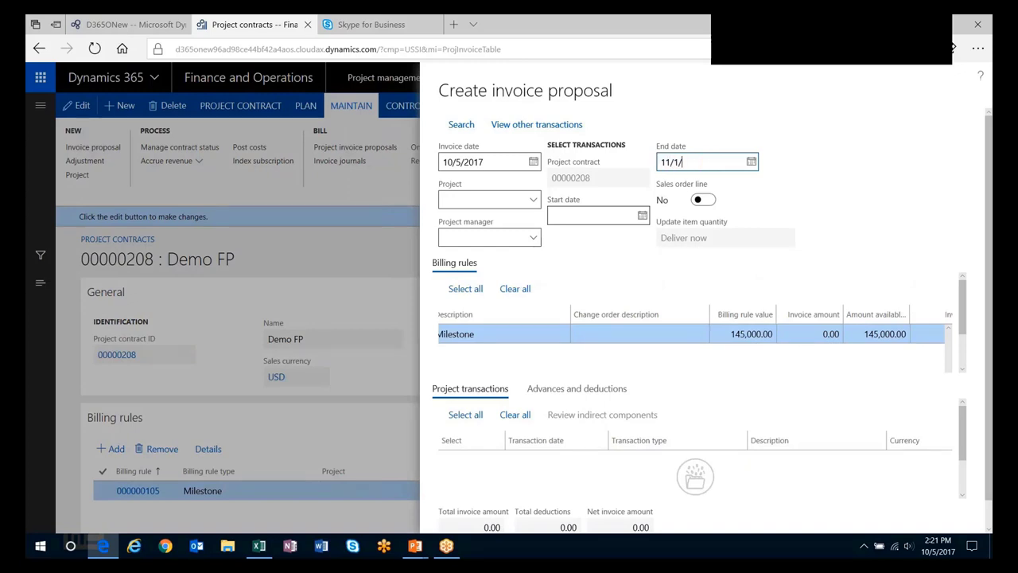
type("2017")
left_click(461, 125)
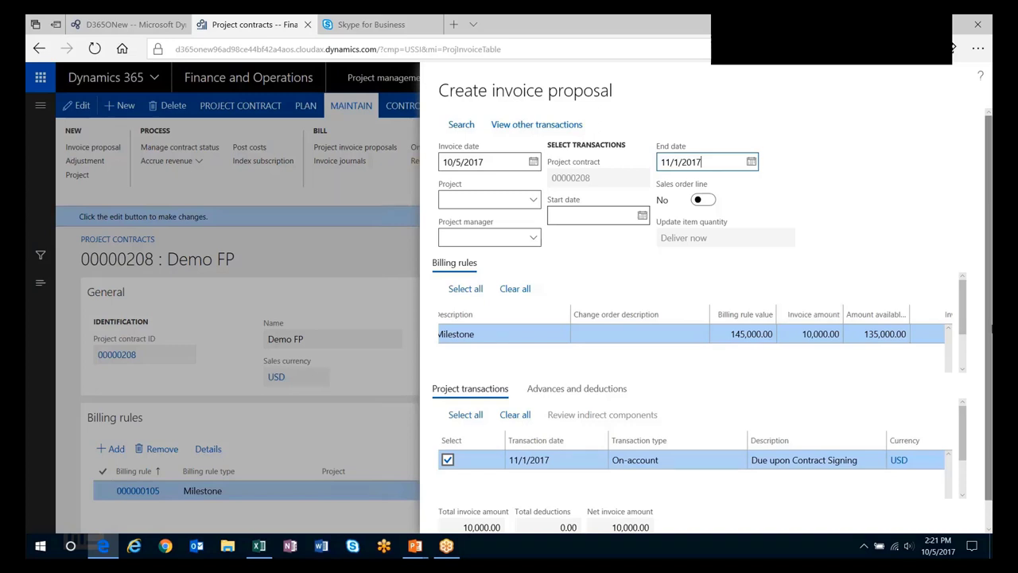
scroll(990, 393, "down", 1)
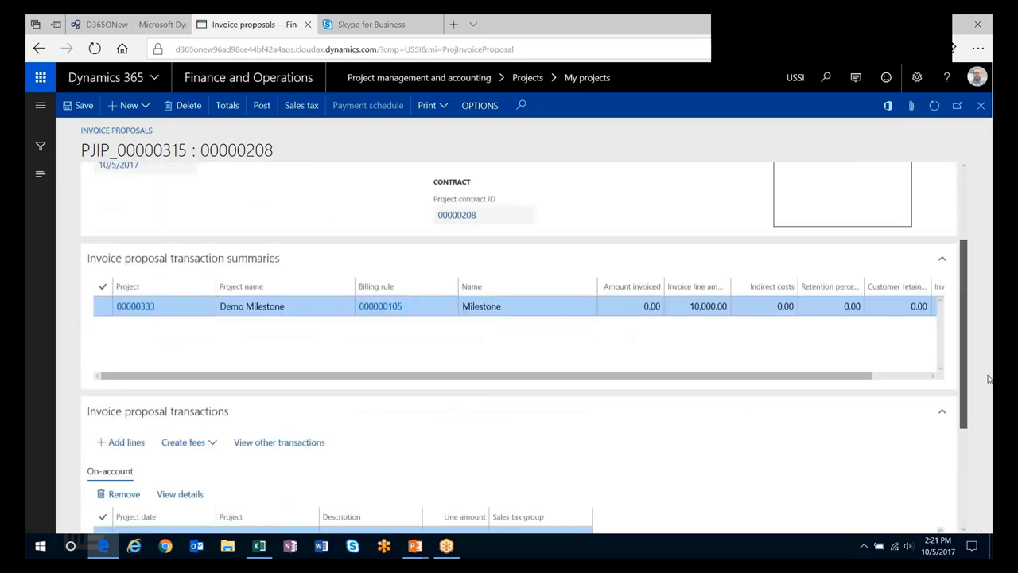
- Post invoice proposal PJIP_00000315 without printing; contract status shows 10,000 invoiced, 135,000 remaining
left_click(262, 105)
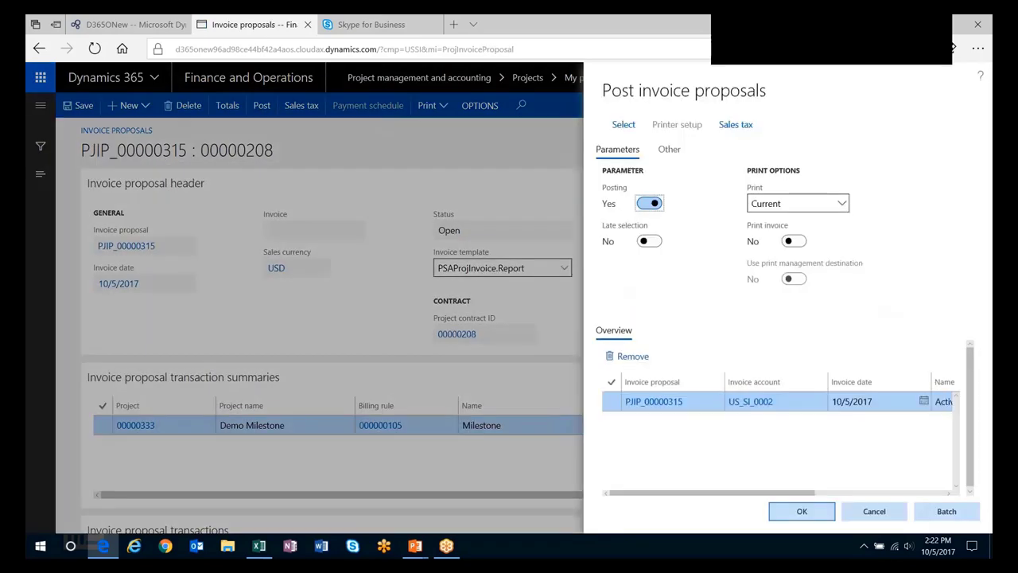
left_click(787, 511)
left_click(576, 339)
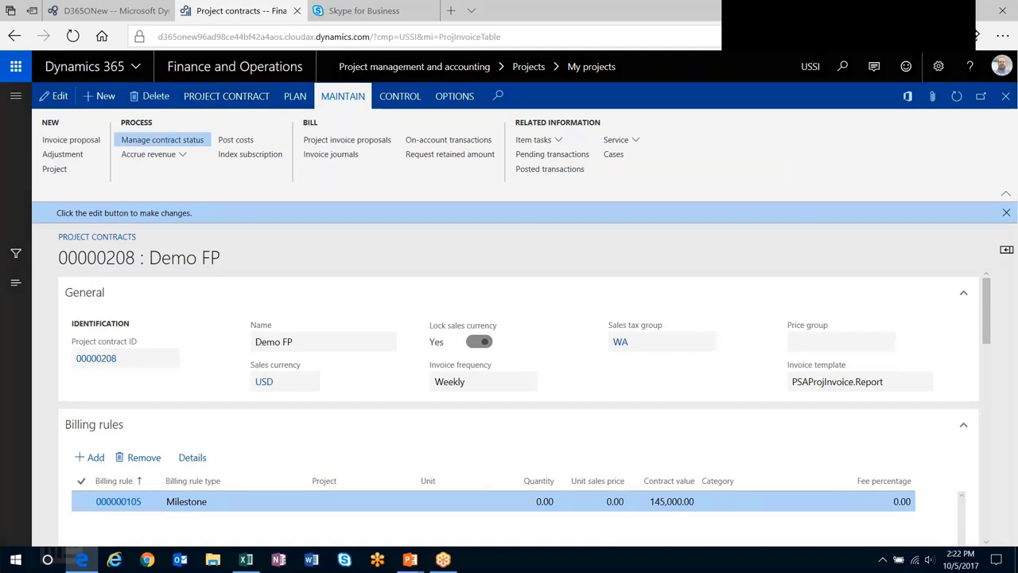
left_click(162, 139)
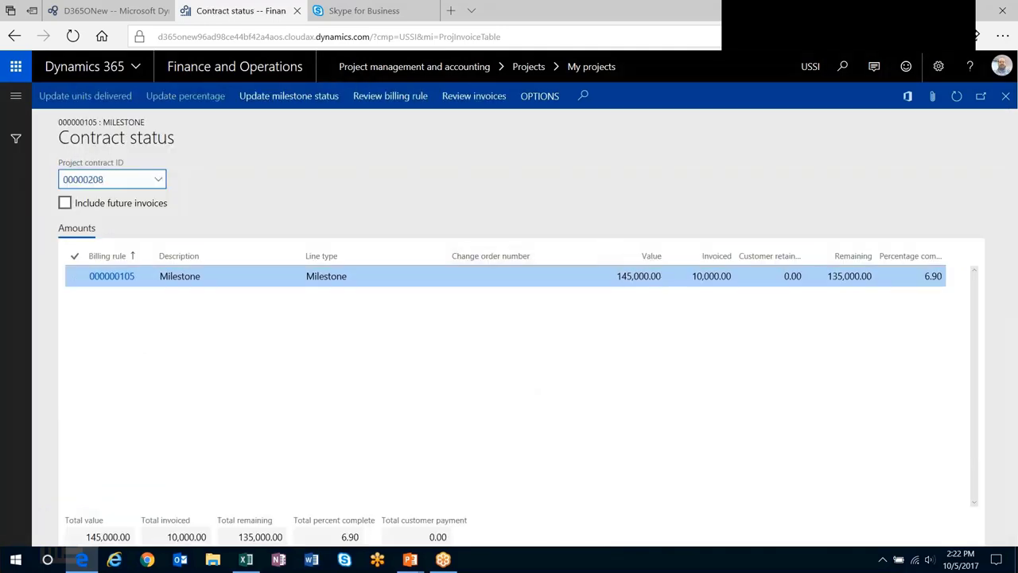